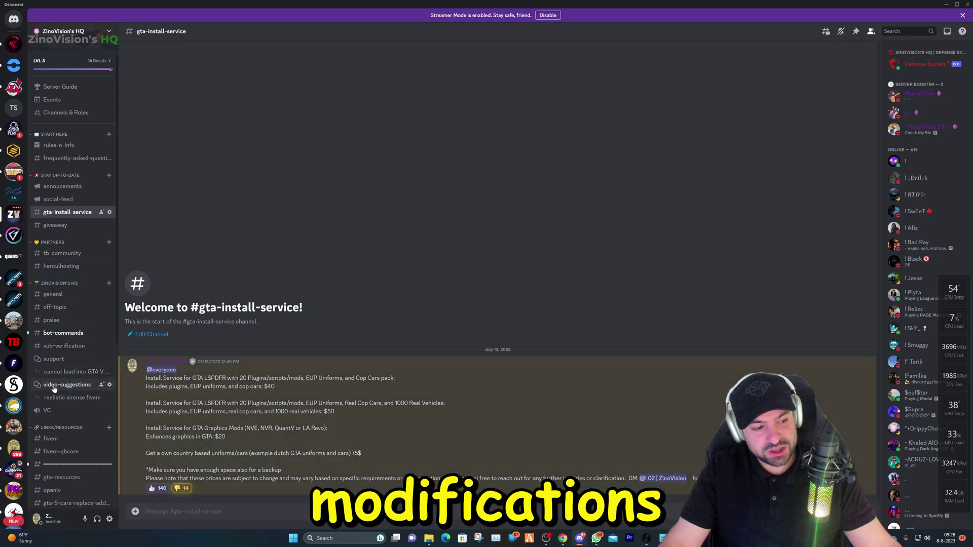
Step: Scroll the gta-install-service channel to view the pinned GTA mod installation price list
{"action": "scroll", "coordinate": [44, 311], "scroll_direction": "down", "scroll_amount": 5}
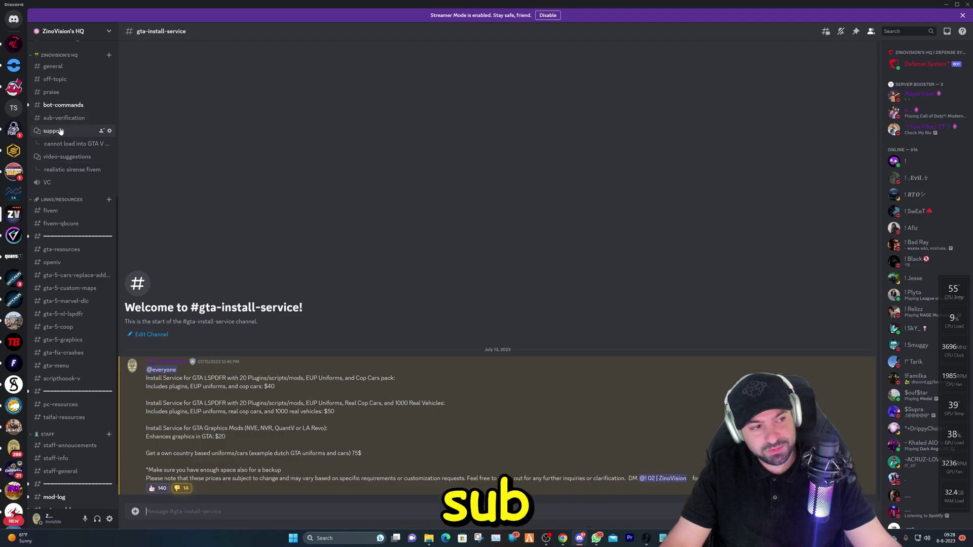
{"action": "scroll", "coordinate": [76, 152], "scroll_direction": "down", "scroll_amount": 1}
{"action": "scroll", "coordinate": [61, 203], "scroll_direction": "up", "scroll_amount": 3}
{"action": "scroll", "coordinate": [58, 216], "scroll_direction": "down", "scroll_amount": 3}
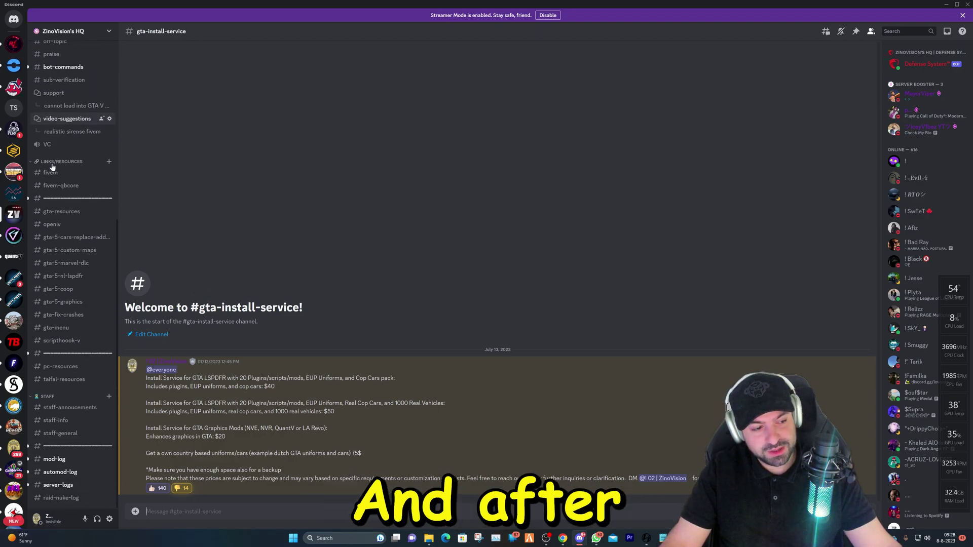
Step: Open #gta-fix-crashes and launch its ScriptHookV, Heapadjuster, Packfile Limit Adjuster and Gameconfig links as browser tabs
{"action": "left_click", "coordinate": [63, 315]}
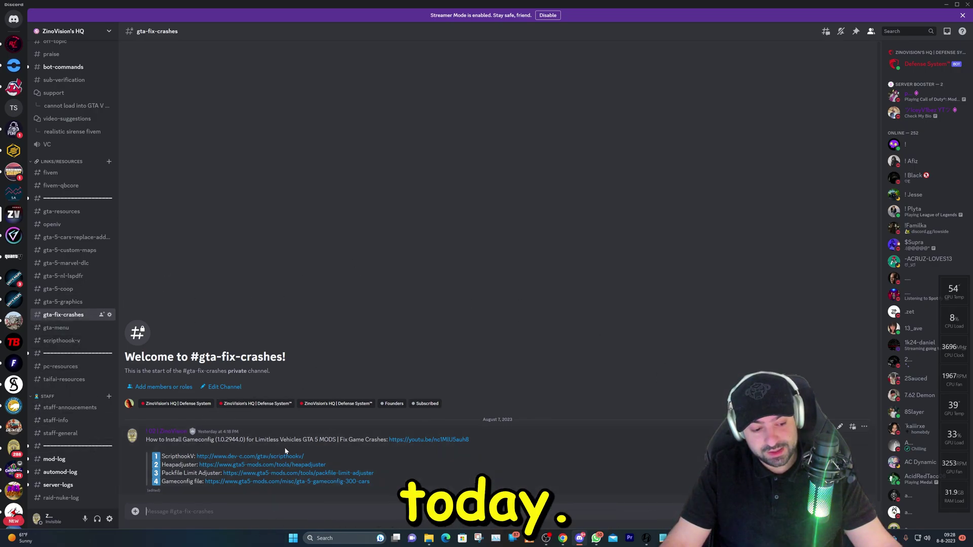
{"action": "left_click", "coordinate": [240, 457]}
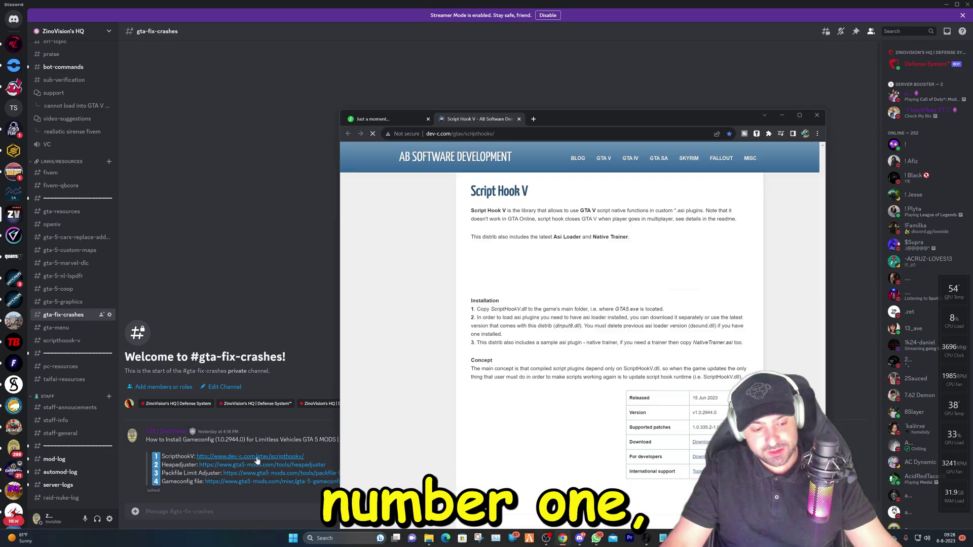
{"action": "left_click", "coordinate": [258, 465]}
{"action": "left_click", "coordinate": [261, 473]}
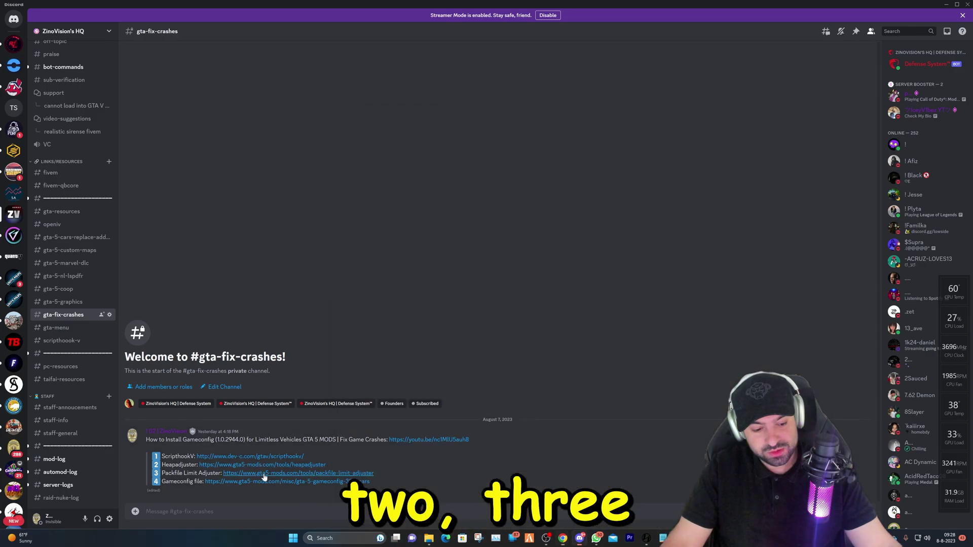
{"action": "left_click", "coordinate": [264, 482]}
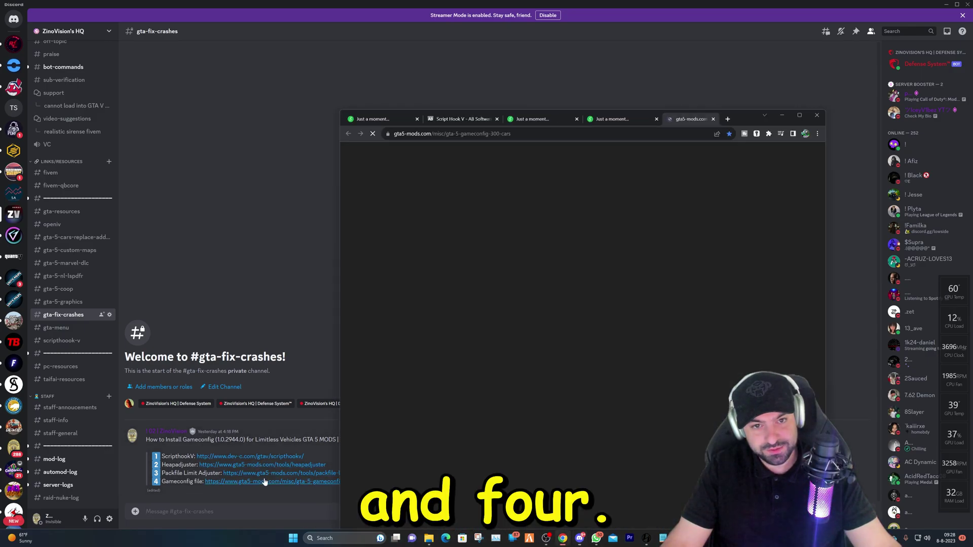
{"action": "left_click", "coordinate": [413, 119]}
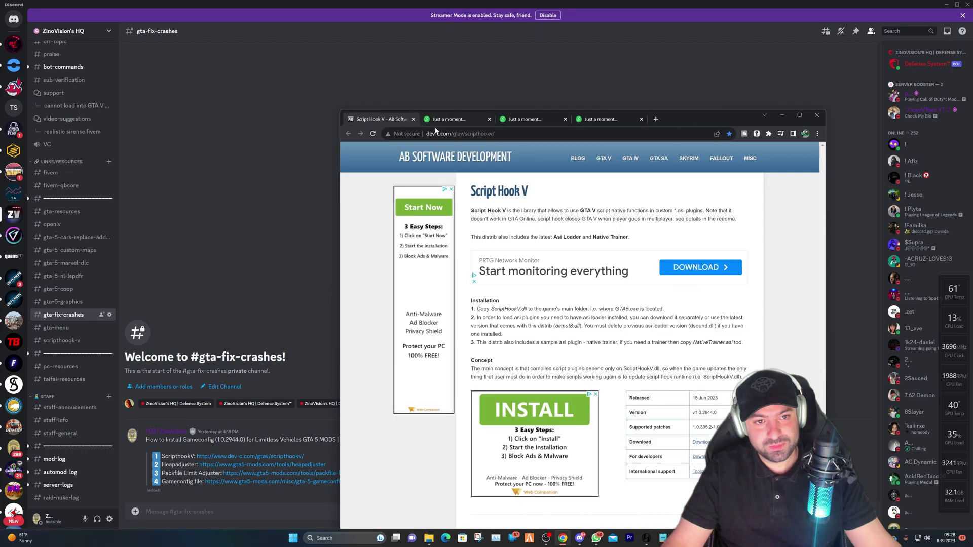
Step: Download ScriptHookV, then HeapAdjuster after passing the Cloudflare human check
{"action": "double_click", "coordinate": [746, 117]}
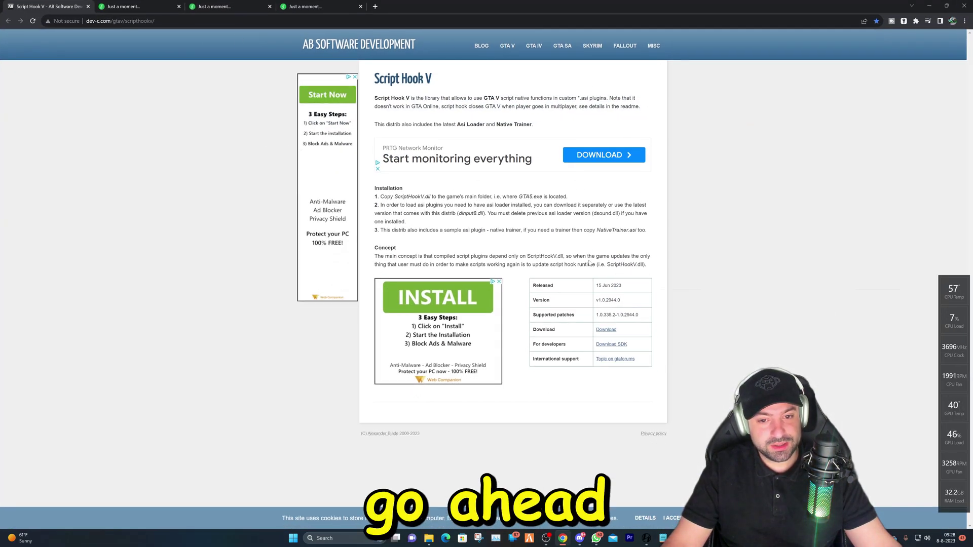
{"action": "left_click", "coordinate": [606, 330]}
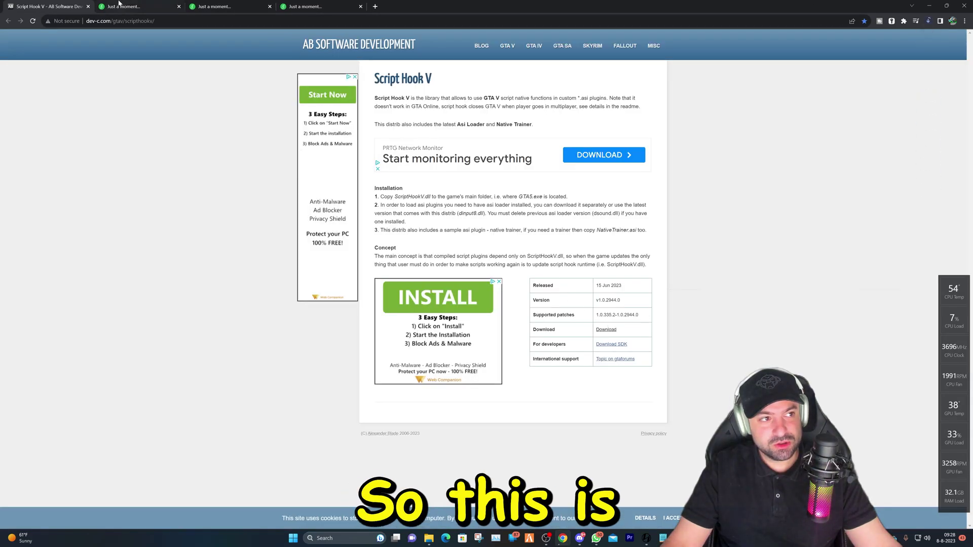
{"action": "left_click", "coordinate": [119, 7]}
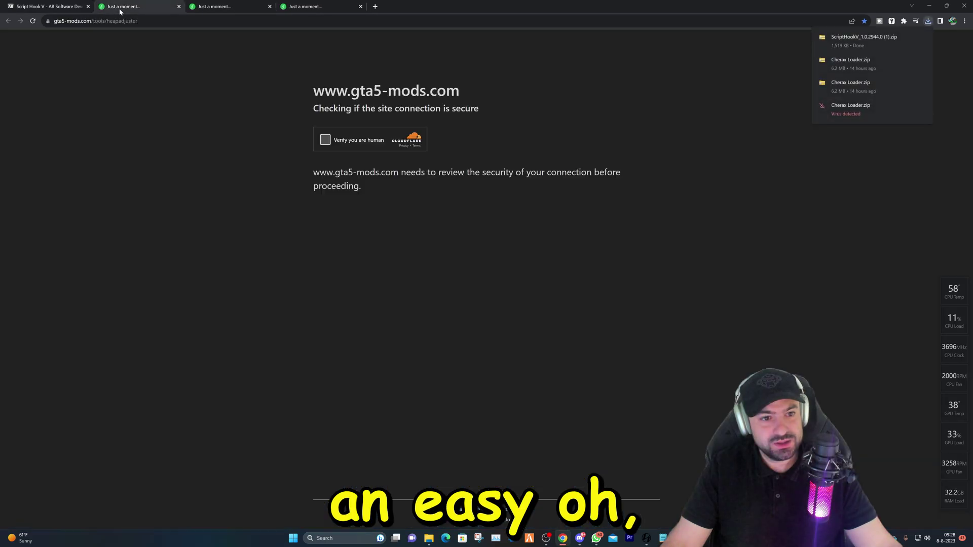
{"action": "left_click", "coordinate": [329, 141]}
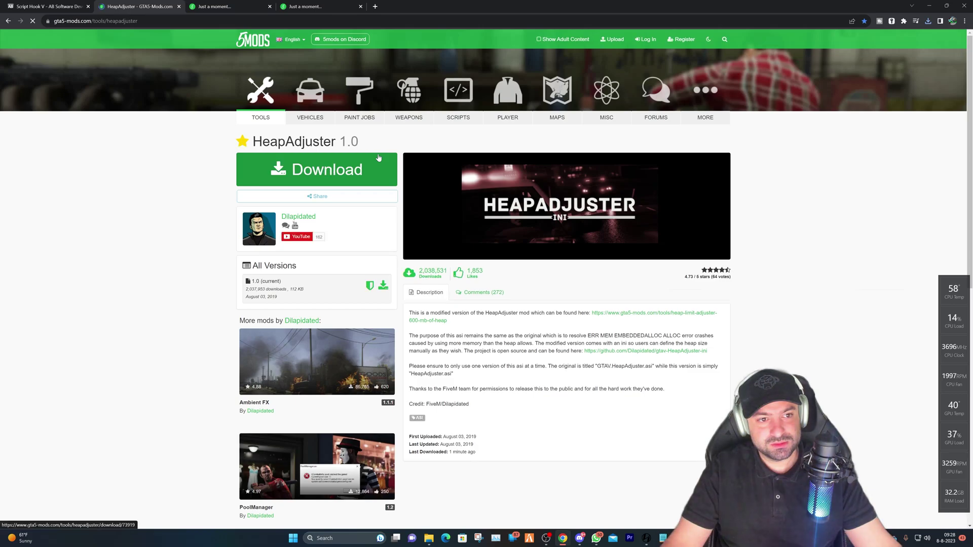
{"action": "left_click", "coordinate": [326, 177]}
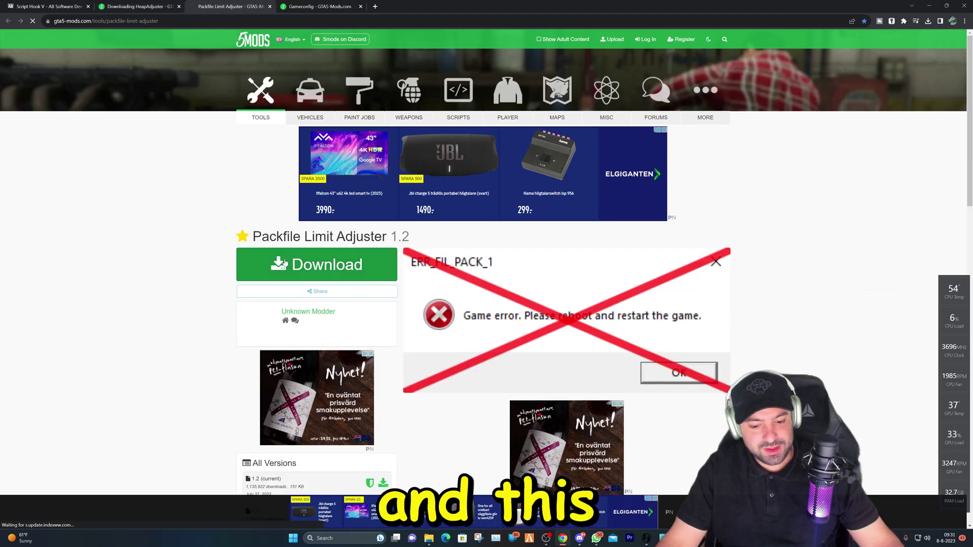
Step: Download the Gameconfig V31 file and confirm the Packfile Limit Adjuster download page
{"action": "left_click", "coordinate": [334, 6]}
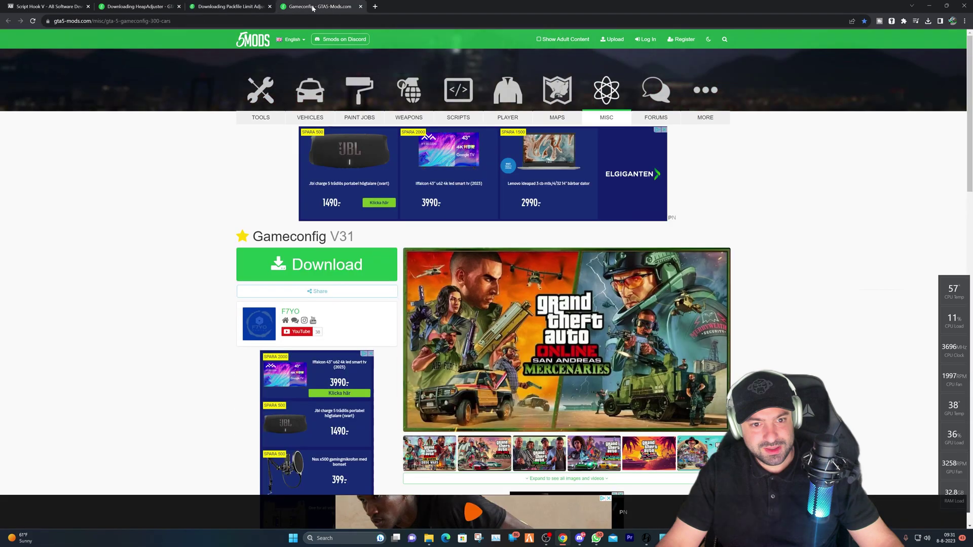
{"action": "left_click", "coordinate": [297, 276]}
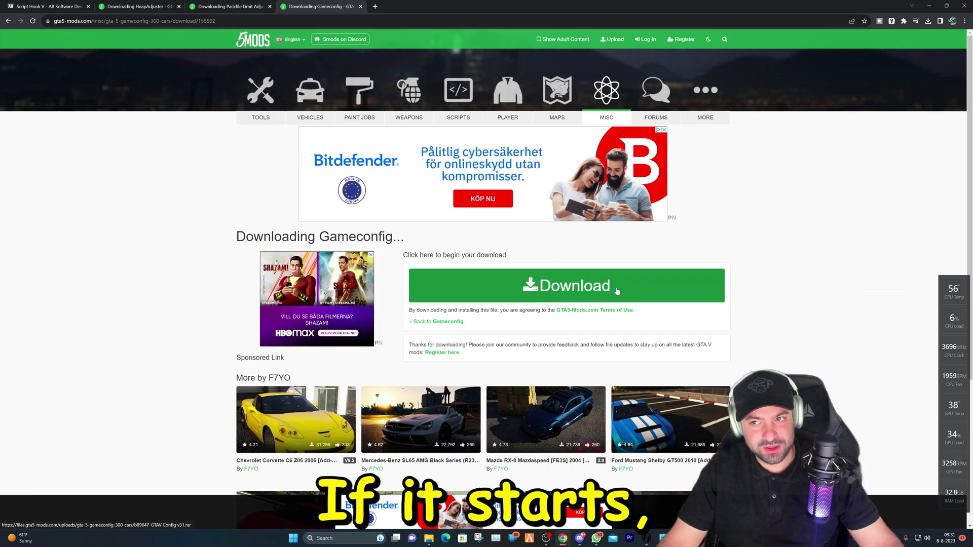
{"action": "key", "text": "ctrl+shift+Tab"}
{"action": "left_click", "coordinate": [554, 287]}
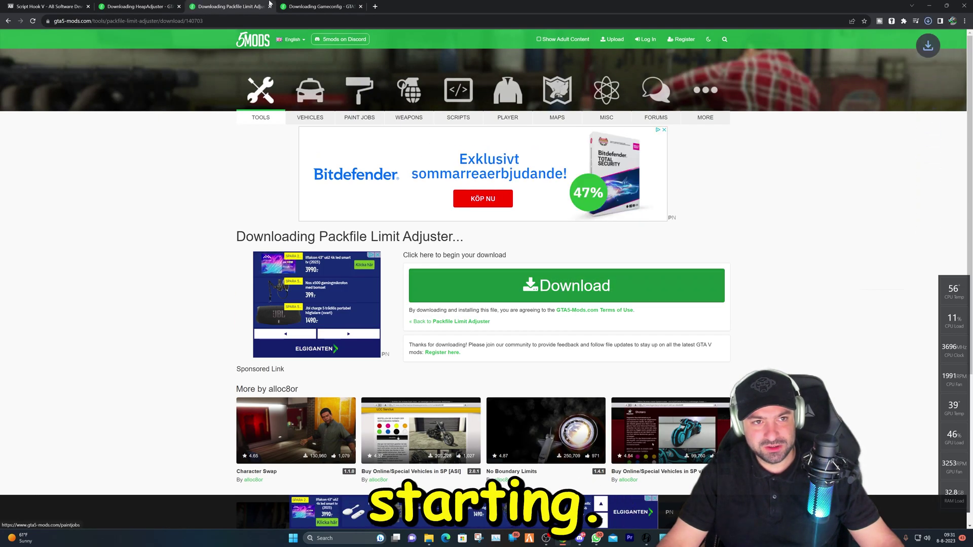
{"action": "key", "text": "ctrl+Tab"}
{"action": "left_click", "coordinate": [555, 296]}
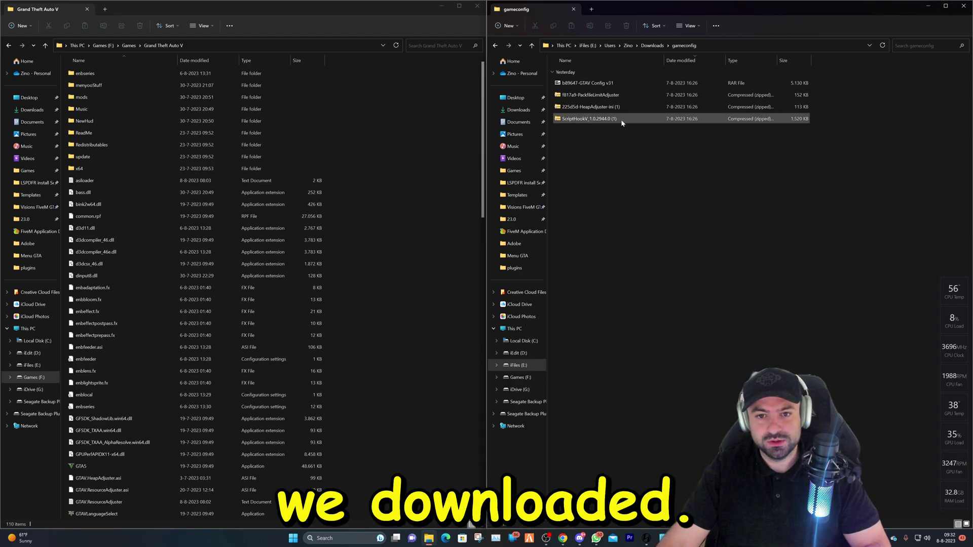
Step: Copy dinput8.dll and ScriptHookV.dll from the archive's bin folder into Grand Theft Auto V
{"action": "left_click", "coordinate": [588, 123]}
{"action": "double_click", "coordinate": [587, 123]}
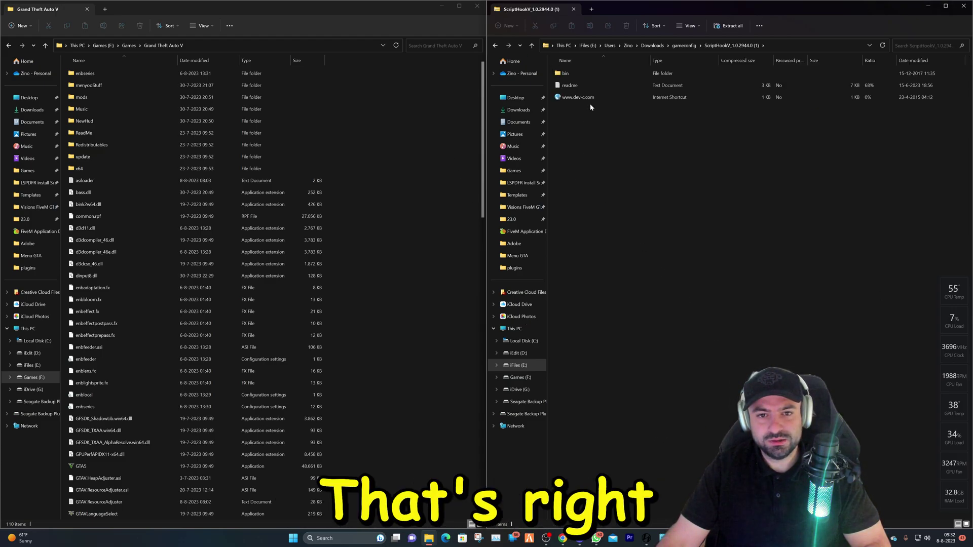
{"action": "double_click", "coordinate": [586, 74]}
{"action": "left_click", "coordinate": [586, 74]}
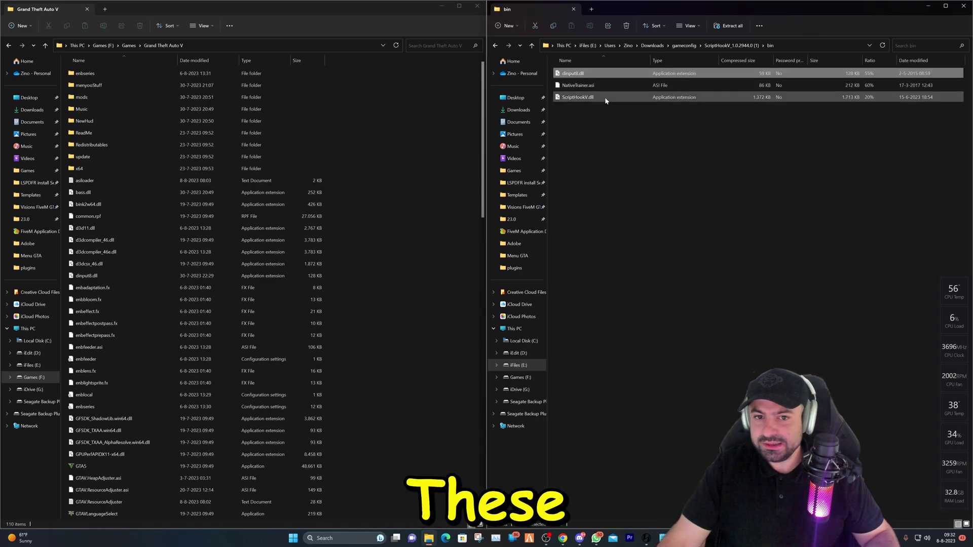
{"action": "left_click", "coordinate": [604, 98], "text": "ctrl"}
{"action": "left_click_drag", "start_coordinate": [605, 100], "coordinate": [427, 243]}
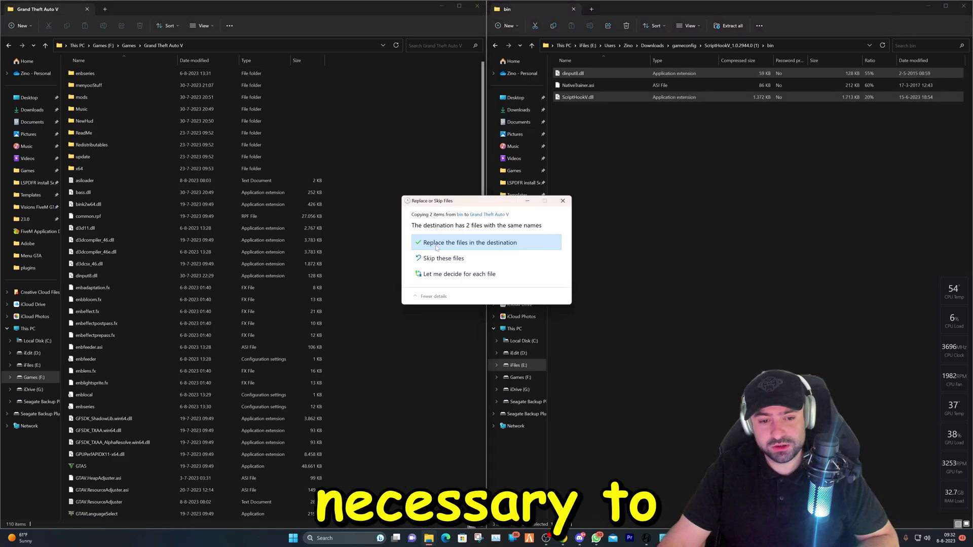
{"action": "left_click", "coordinate": [451, 242]}
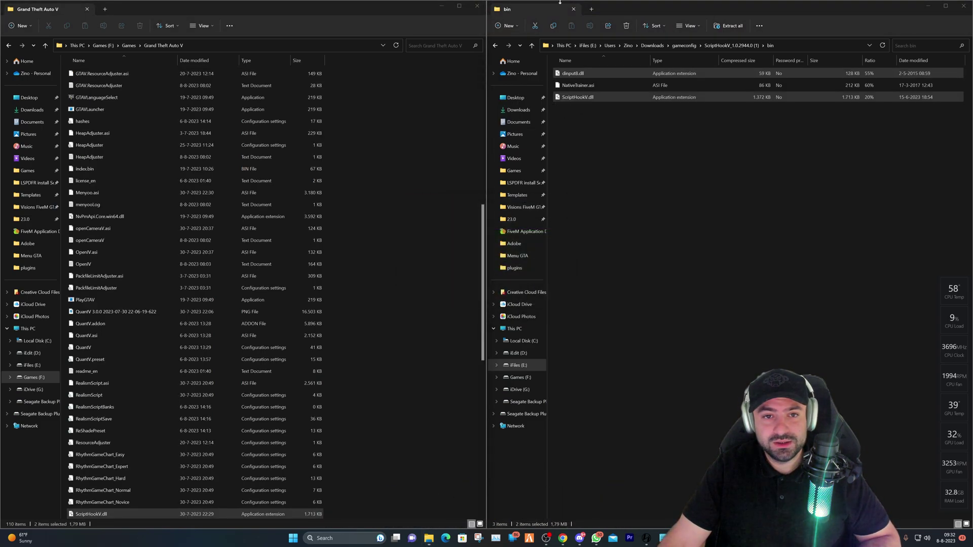
{"action": "left_click", "coordinate": [494, 45]}
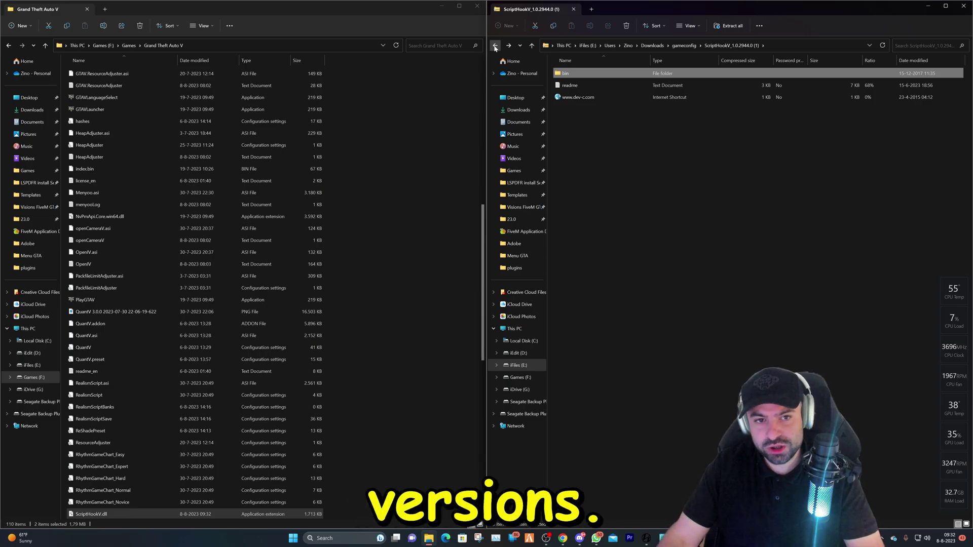
Step: Copy HeapAdjuster.asi and HeapAdjuster.ini from the zip into Grand Theft Auto V, replacing existing files
{"action": "left_click", "coordinate": [495, 45]}
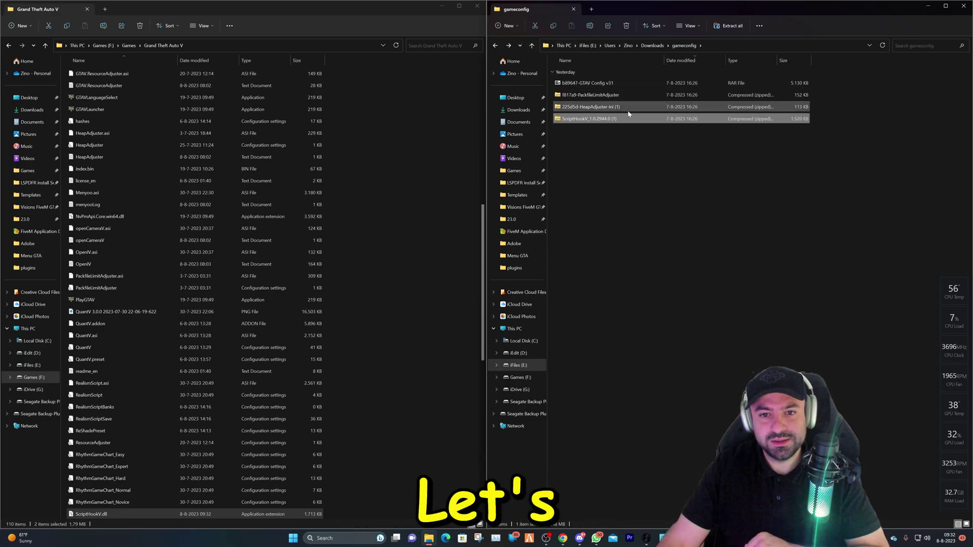
{"action": "double_click", "coordinate": [628, 107]}
{"action": "left_click_drag", "start_coordinate": [622, 114], "coordinate": [611, 74]}
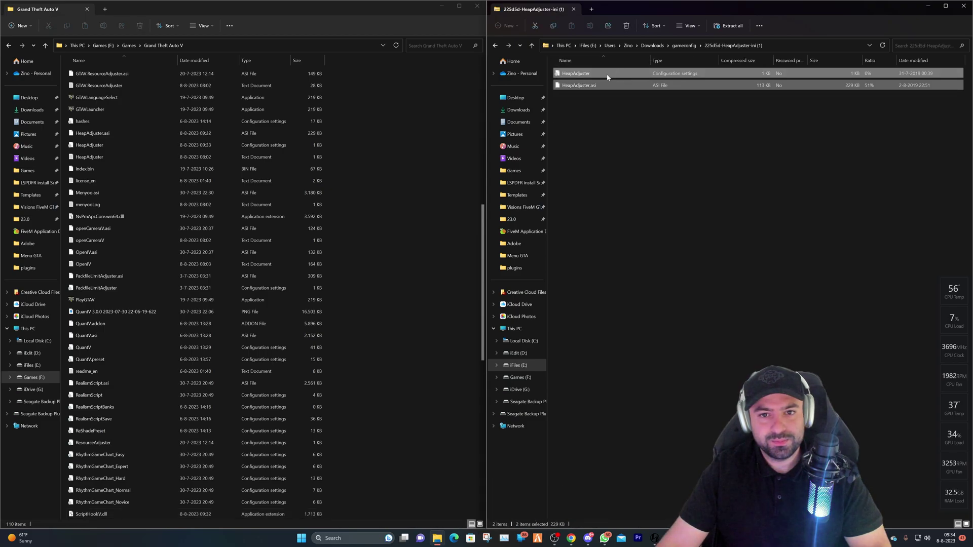
{"action": "left_click_drag", "start_coordinate": [578, 75], "coordinate": [412, 217]}
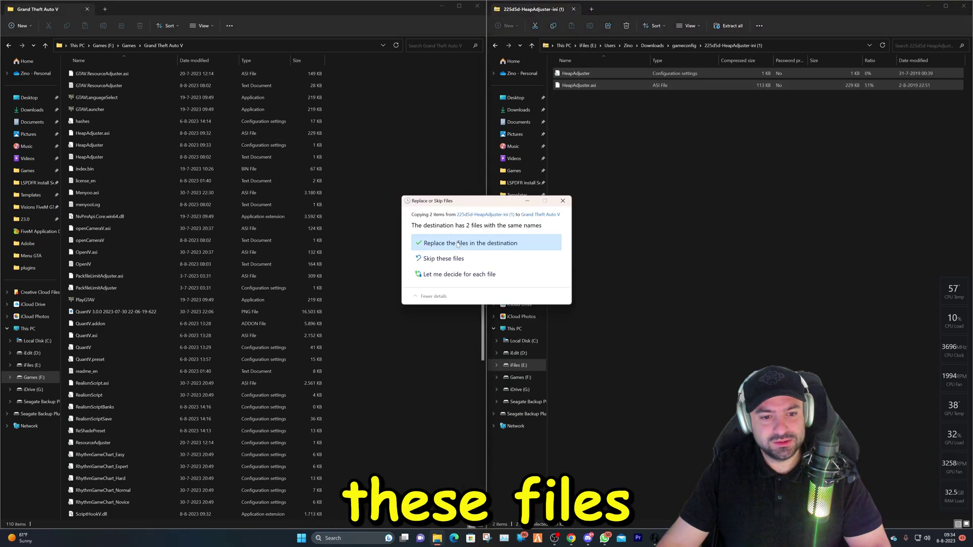
{"action": "left_click", "coordinate": [458, 244]}
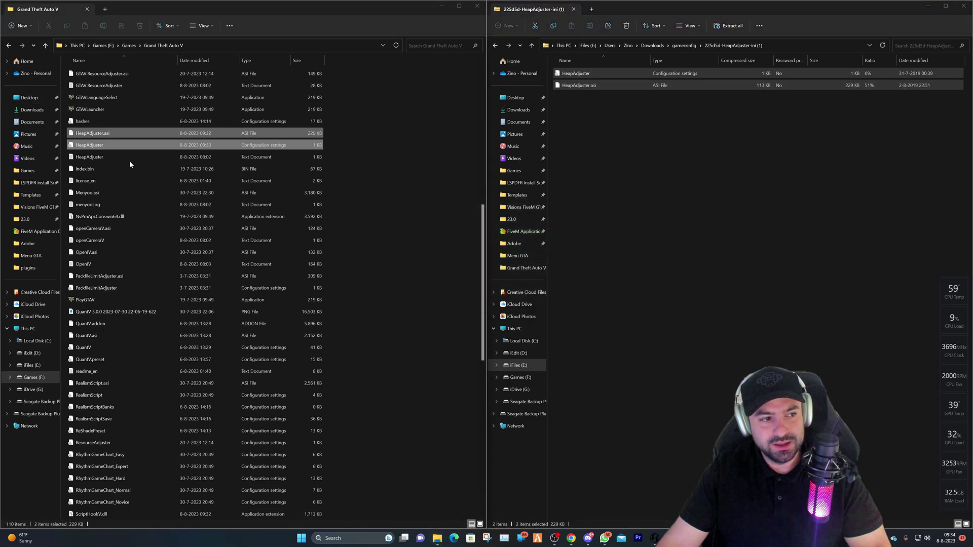
Step: Change HEAP_SIZE in HeapAdjuster.ini from 750 to 2000 and save it
{"action": "double_click", "coordinate": [90, 145]}
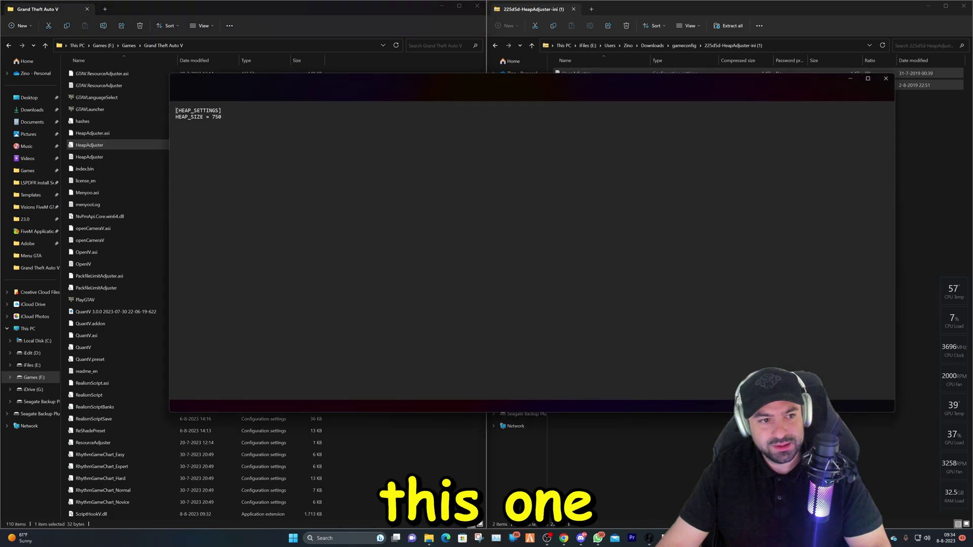
{"action": "double_click", "coordinate": [216, 116]}
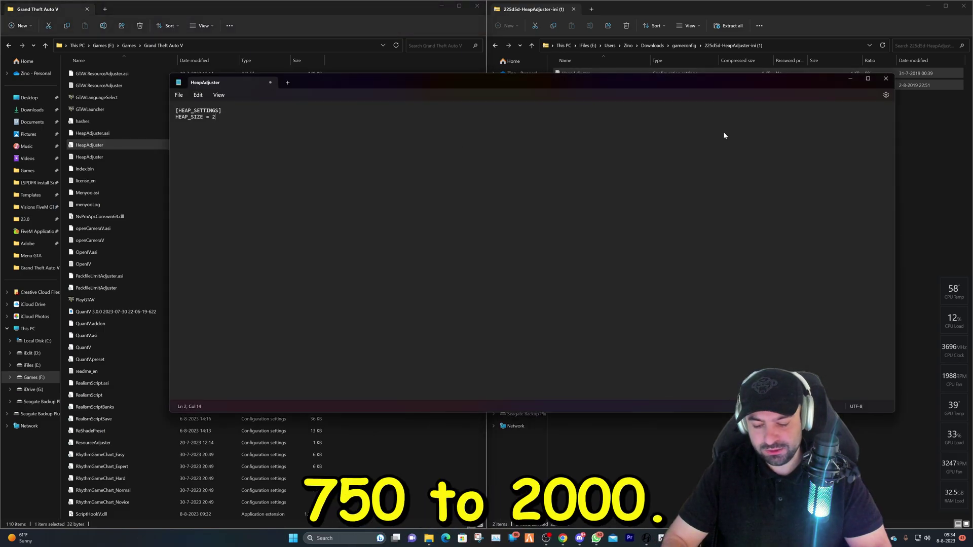
{"action": "type", "text": "2000"}
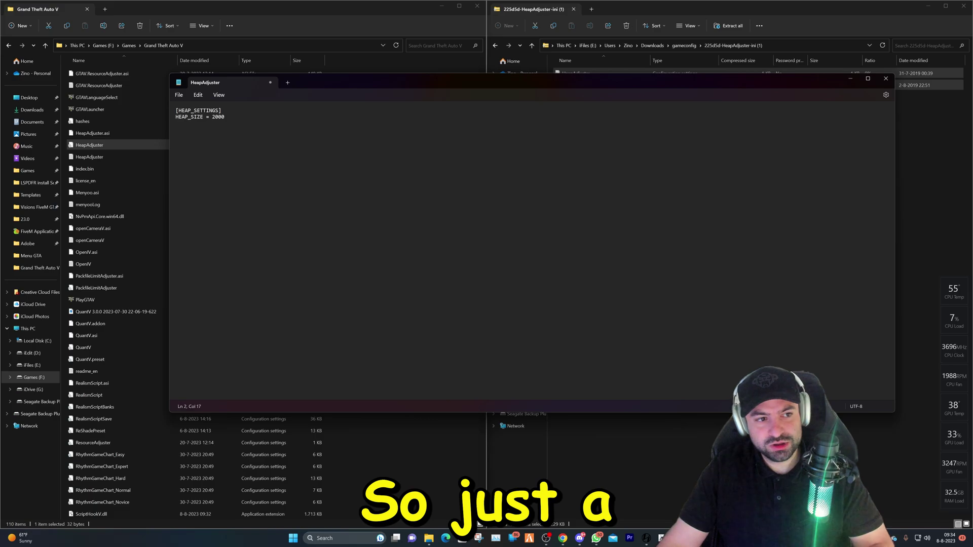
{"action": "left_click", "coordinate": [273, 84]}
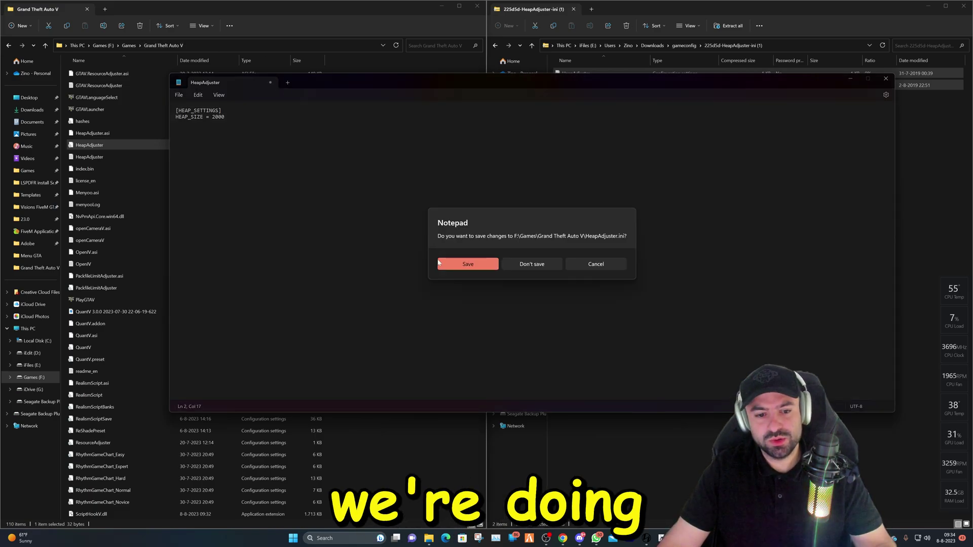
{"action": "left_click", "coordinate": [448, 261]}
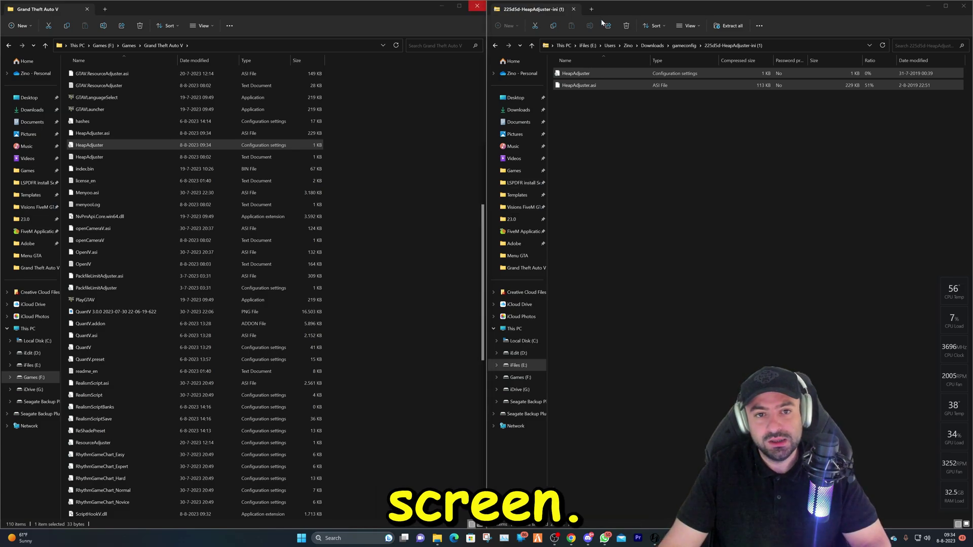
Step: Copy both PackfileLimitAdjuster files from the zip into Grand Theft Auto V, replacing existing ones
{"action": "left_click", "coordinate": [494, 45]}
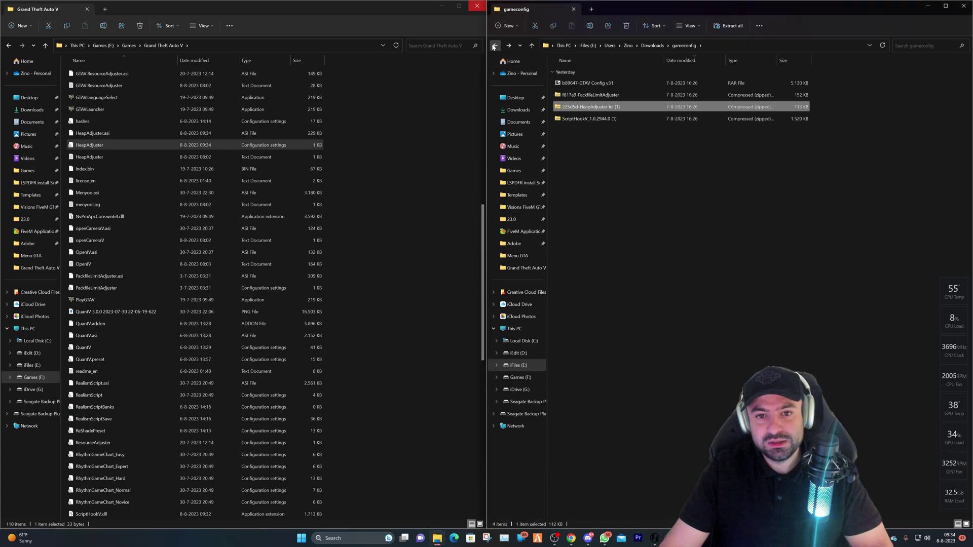
{"action": "double_click", "coordinate": [625, 94]}
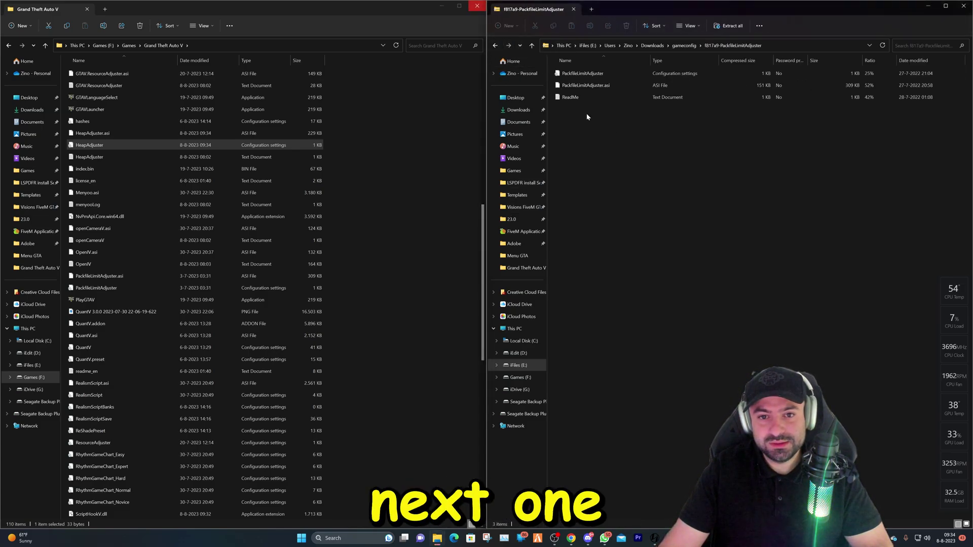
{"action": "left_click_drag", "start_coordinate": [576, 65], "coordinate": [416, 204]}
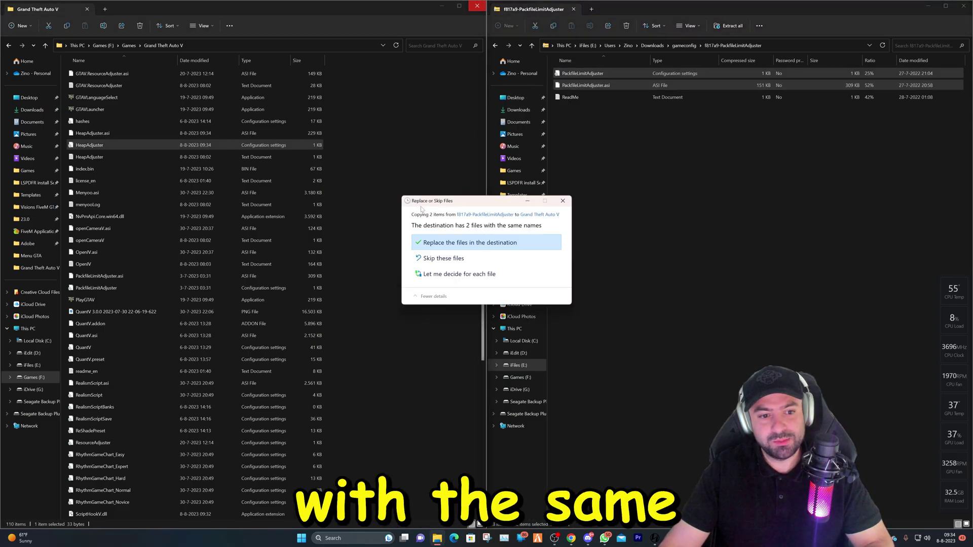
{"action": "left_click", "coordinate": [427, 245]}
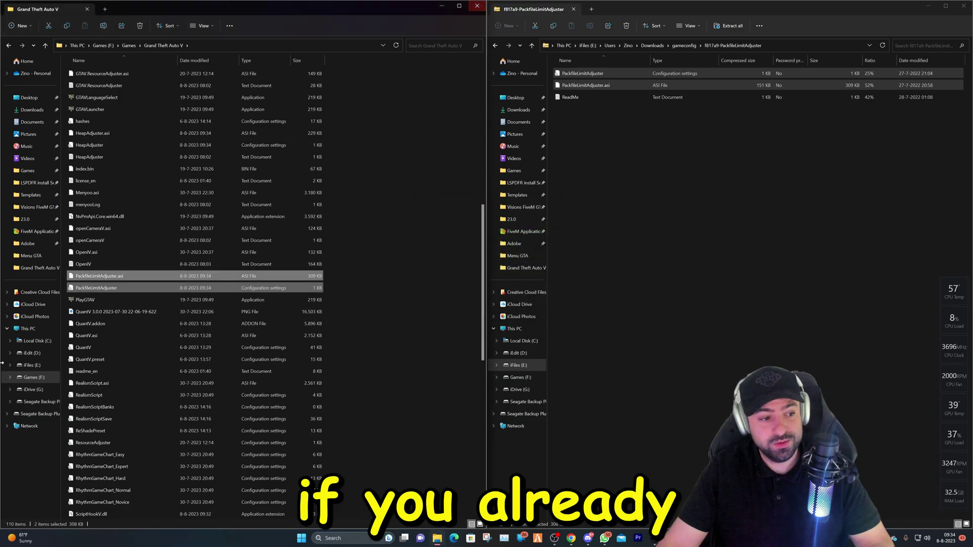
Step: Change packfile_list_size from 7344 to 40000 in the config and save it
{"action": "double_click", "coordinate": [124, 287]}
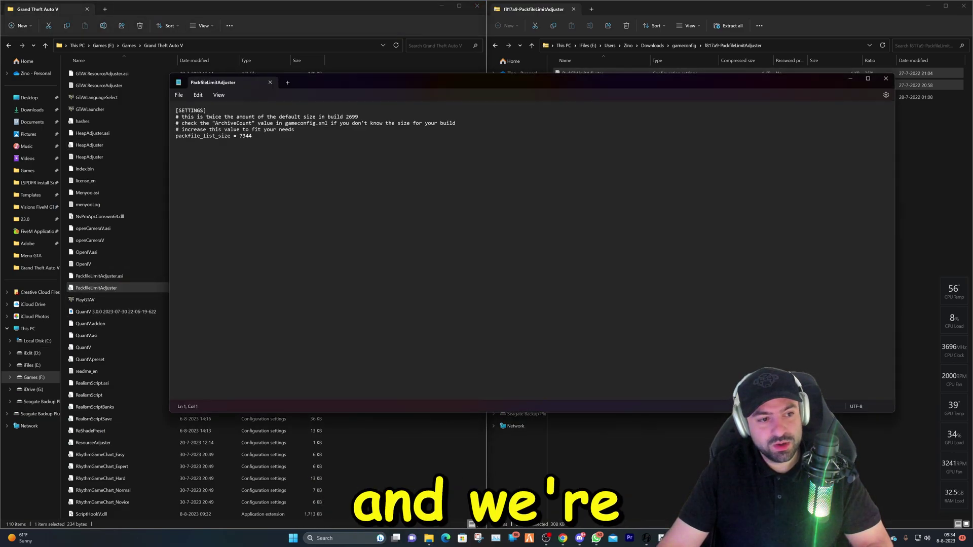
{"action": "double_click", "coordinate": [245, 135]}
{"action": "type", "text": "40000"}
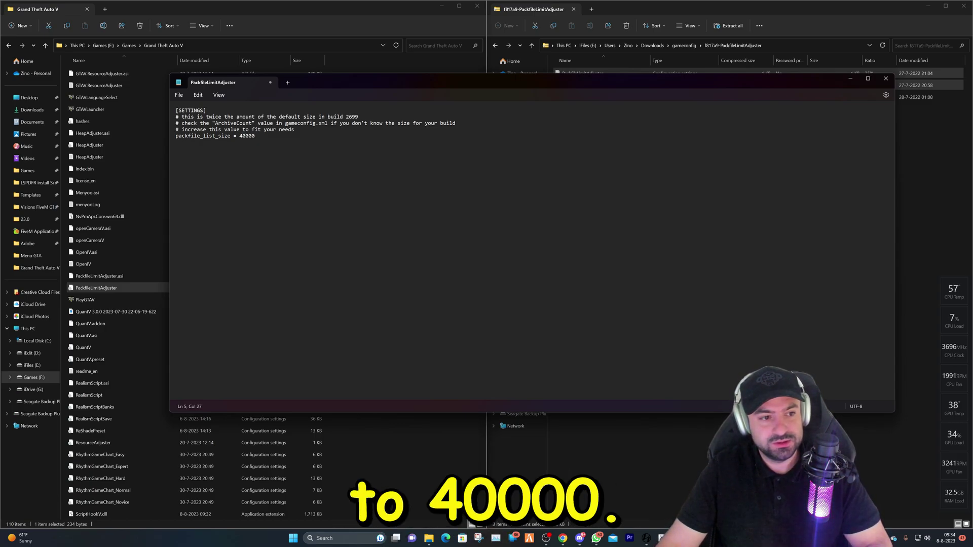
{"action": "left_click", "coordinate": [269, 83]}
{"action": "left_click", "coordinate": [498, 274]}
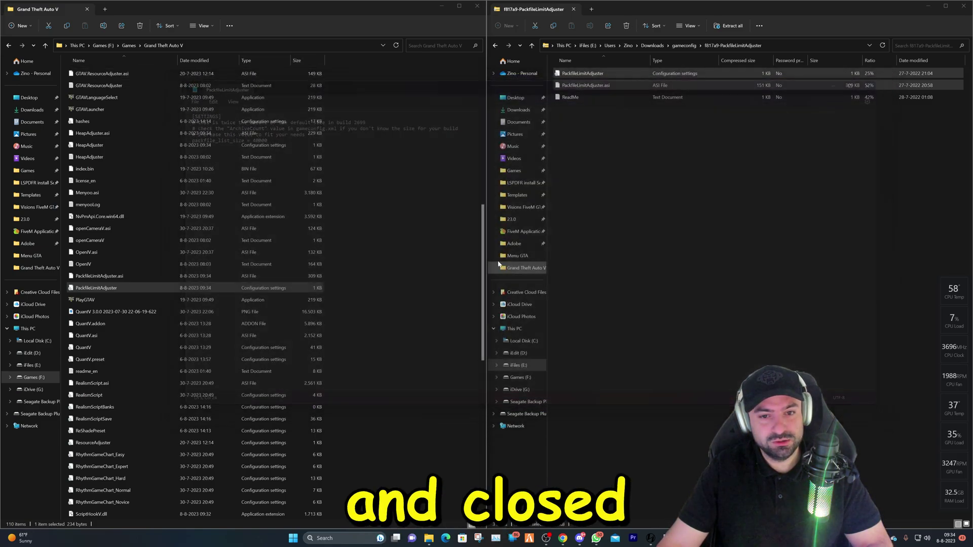
Step: Launch OpenIV from the Start menu and choose Grand Theft Auto V for Windows
{"action": "left_click", "coordinate": [495, 45]}
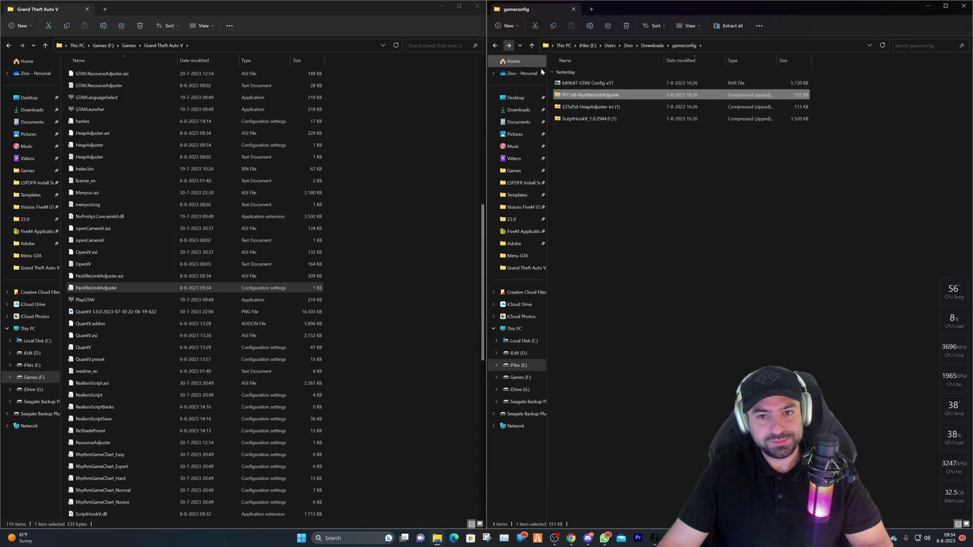
{"action": "left_click", "coordinate": [632, 85]}
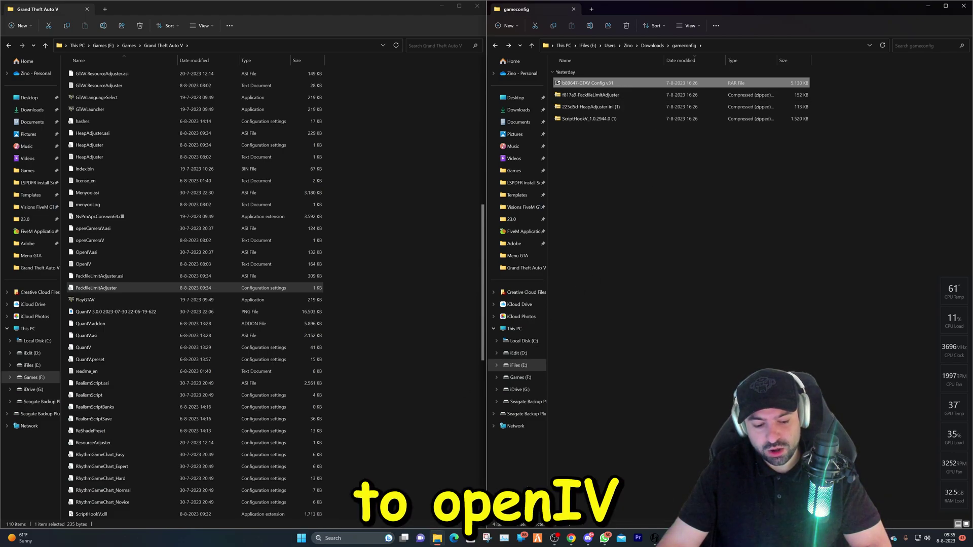
{"action": "left_click", "coordinate": [300, 538]}
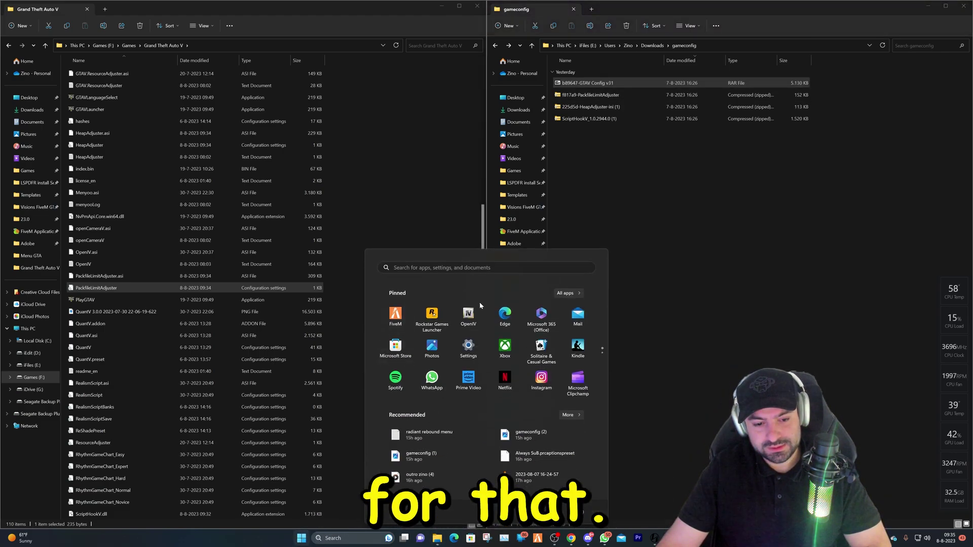
{"action": "left_click", "coordinate": [468, 317]}
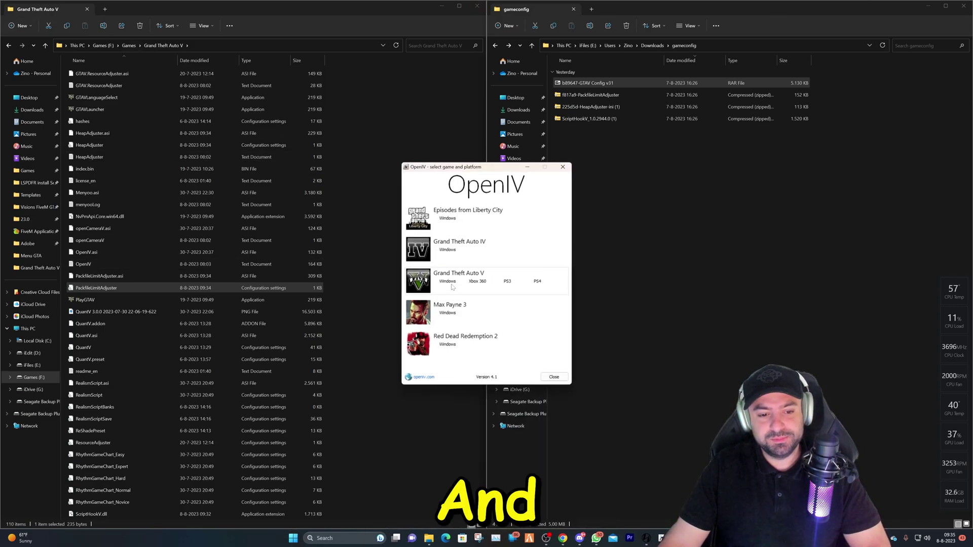
{"action": "left_click", "coordinate": [450, 285]}
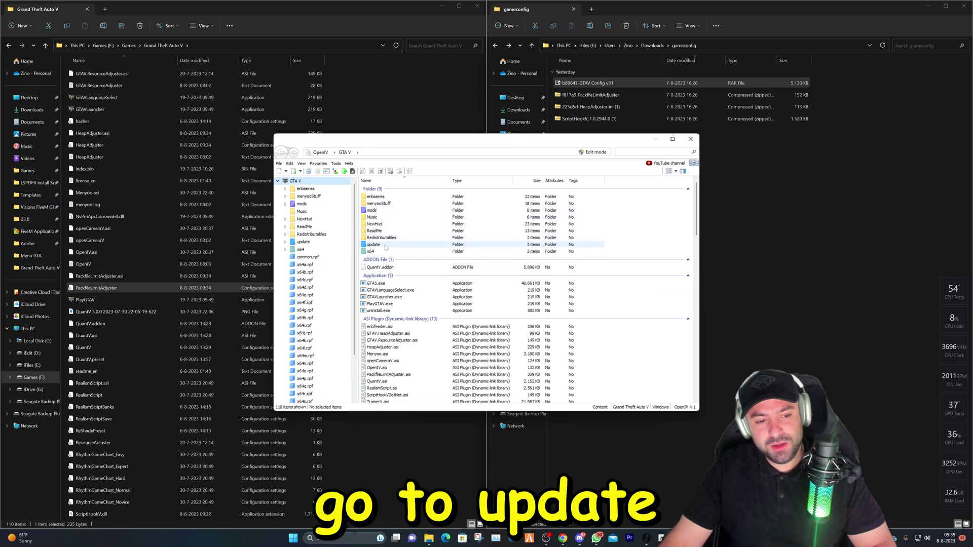
Step: Browse to update\update.rpf\common\data, enable Edit mode, and switch to the mods folder copy
{"action": "double_click", "coordinate": [385, 244]}
{"action": "double_click", "coordinate": [377, 213]}
{"action": "double_click", "coordinate": [380, 197]}
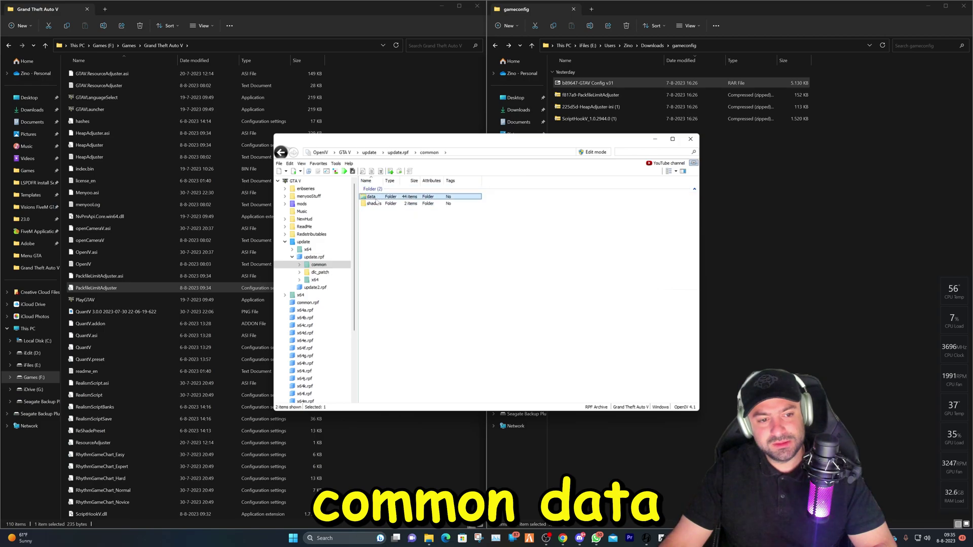
{"action": "double_click", "coordinate": [374, 197]}
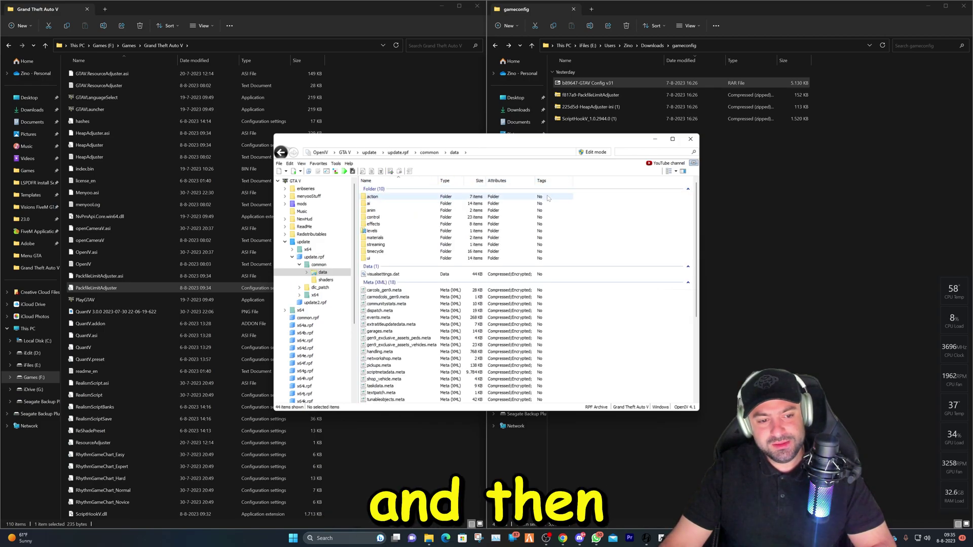
{"action": "left_click", "coordinate": [594, 153]}
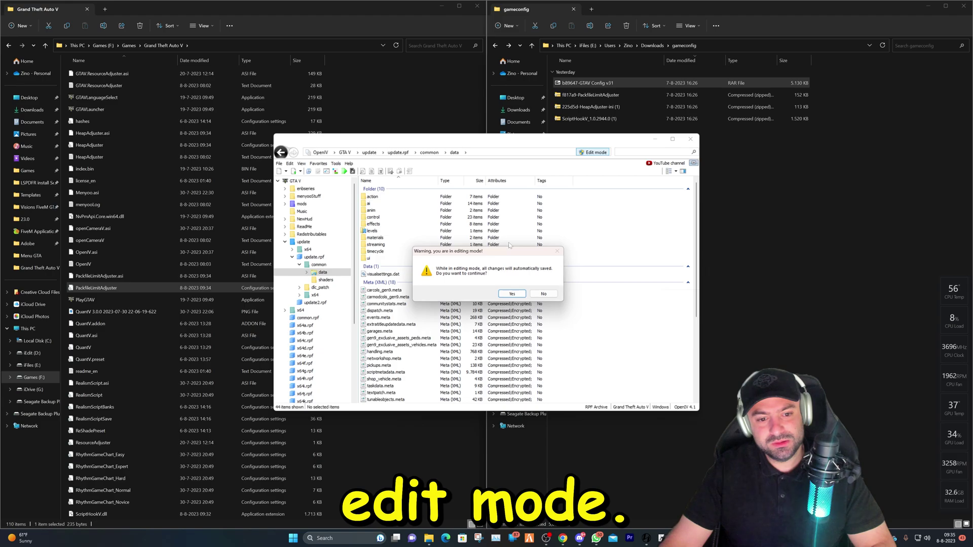
{"action": "left_click", "coordinate": [512, 294]}
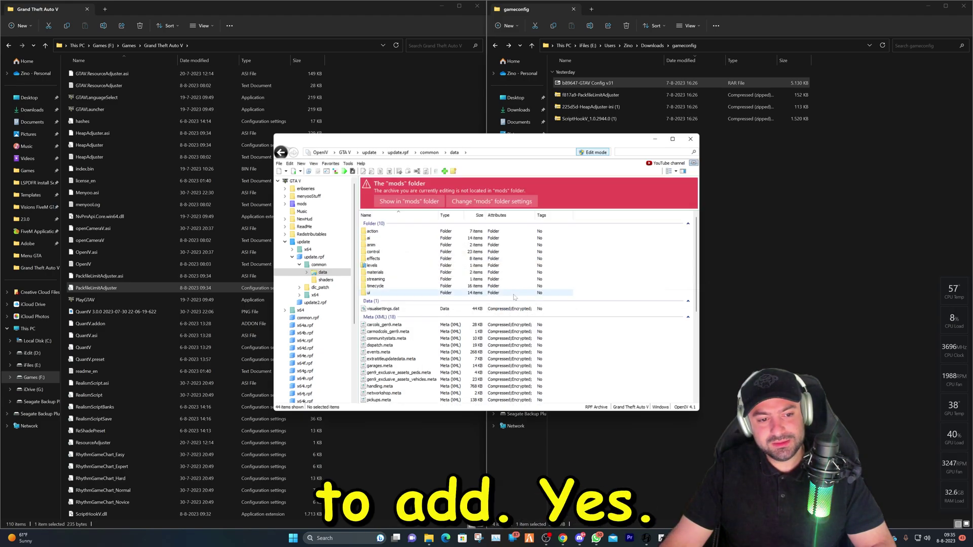
{"action": "left_click", "coordinate": [394, 204]}
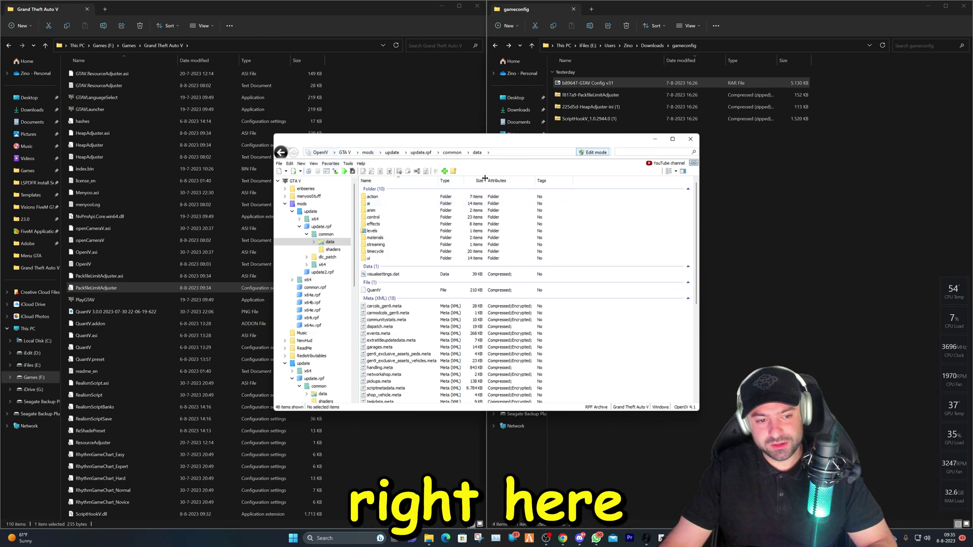
Step: Extract the GTAV Config v31 RAR into its own folder with 7-Zip
{"action": "left_click_drag", "start_coordinate": [512, 147], "coordinate": [337, 149]}
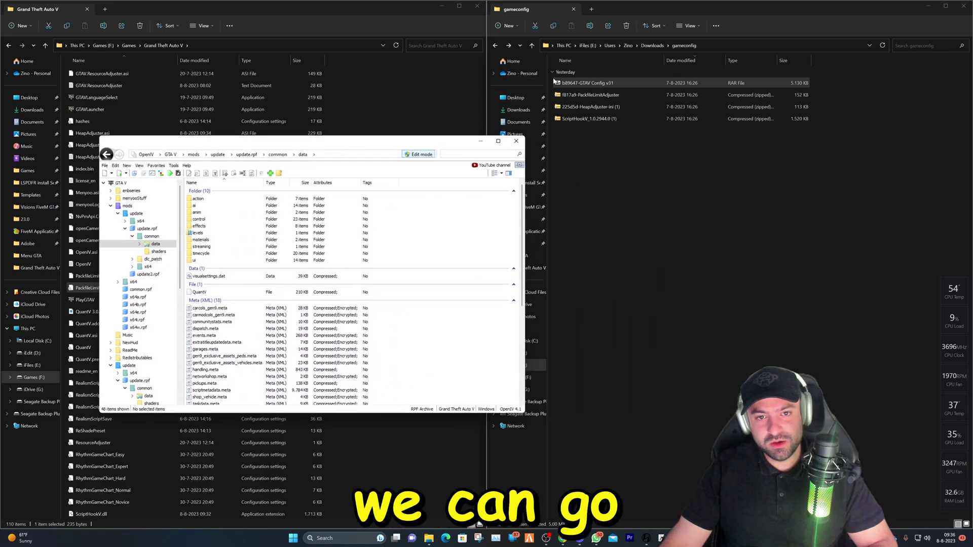
{"action": "right_click", "coordinate": [641, 84]}
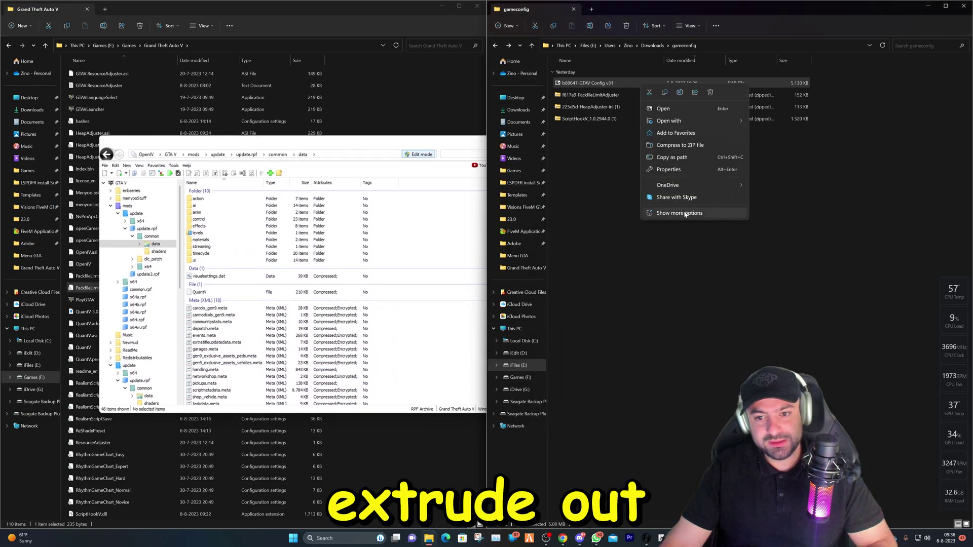
{"action": "left_click", "coordinate": [679, 213]}
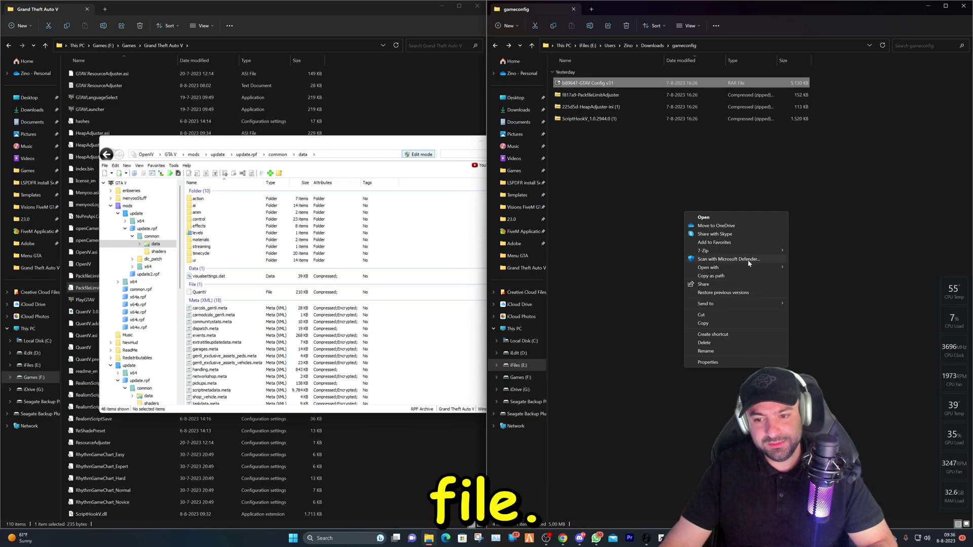
{"action": "mouse_move", "coordinate": [750, 253]}
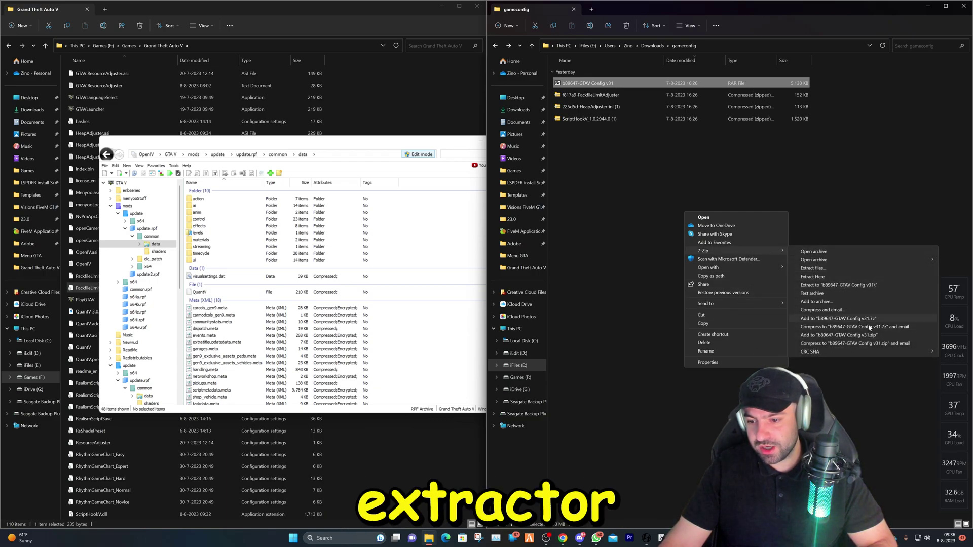
{"action": "left_click", "coordinate": [837, 286]}
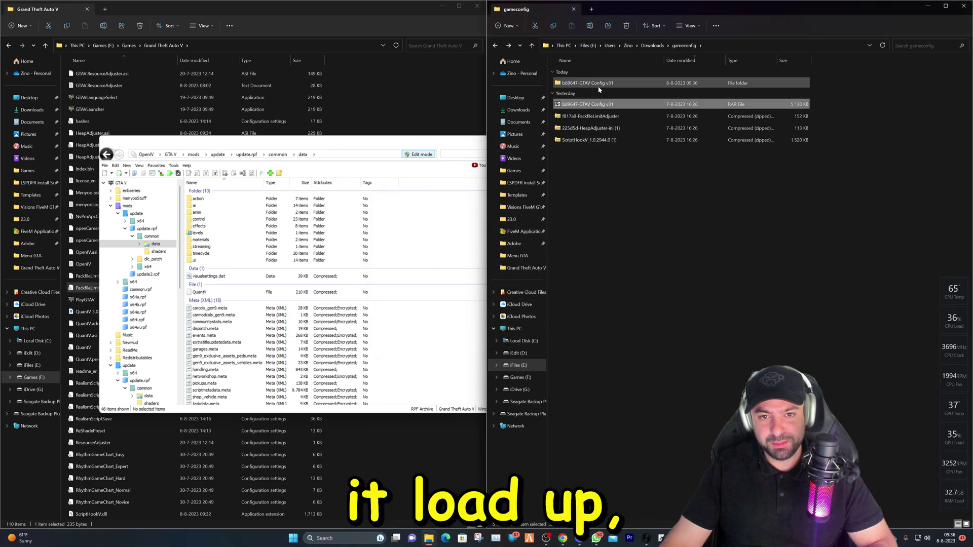
Step: Open the extracted Gta Config v31 for v 1.0.29 folder and its For More Mods subfolder
{"action": "double_click", "coordinate": [595, 84]}
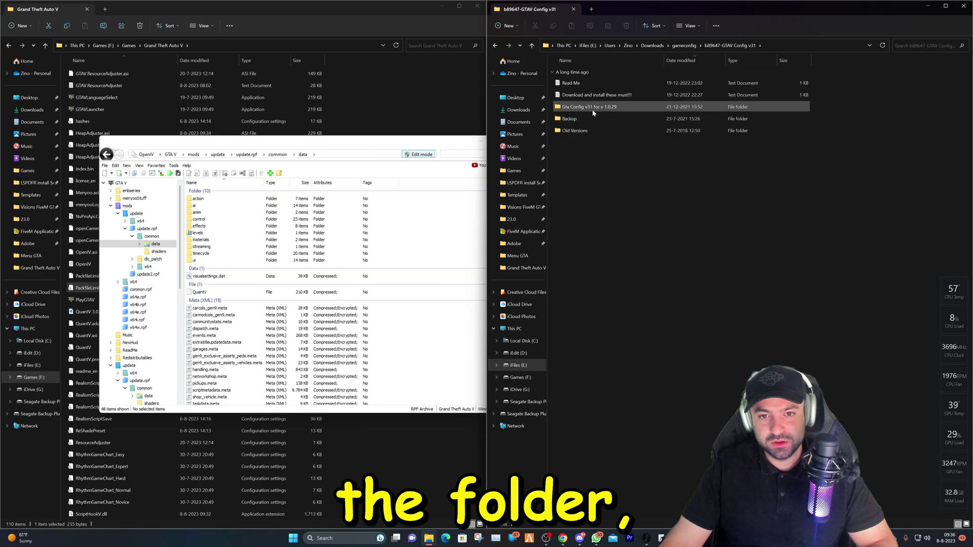
{"action": "double_click", "coordinate": [601, 108]}
{"action": "double_click", "coordinate": [567, 95]}
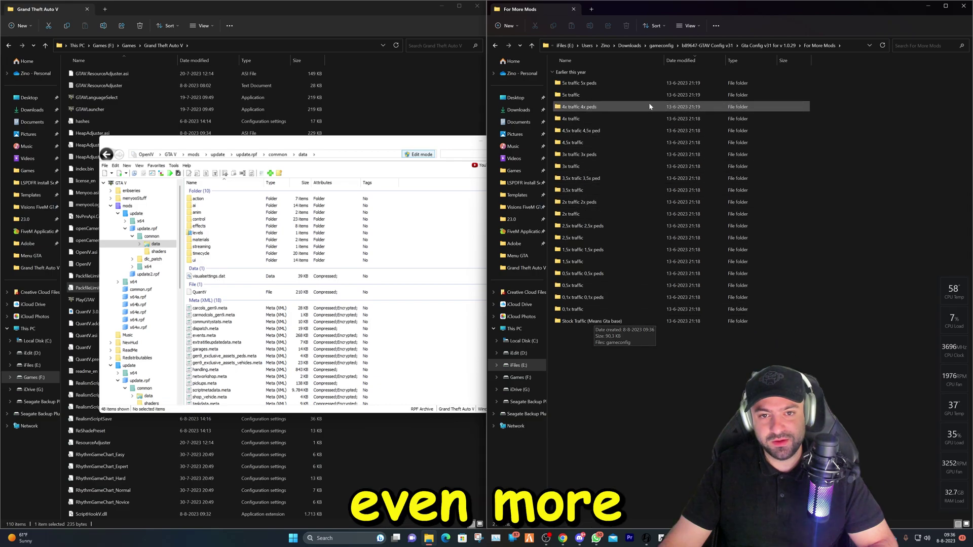
Step: Drag the Stock Traffic (Means Gta base) gameconfig into OpenIV's mods data folder, then close OpenIV
{"action": "double_click", "coordinate": [624, 321]}
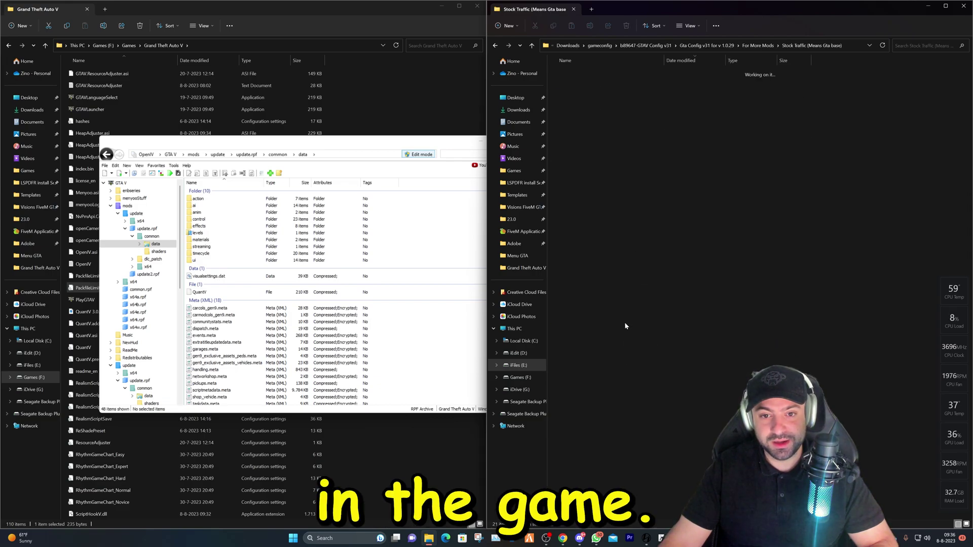
{"action": "left_click", "coordinate": [580, 84]}
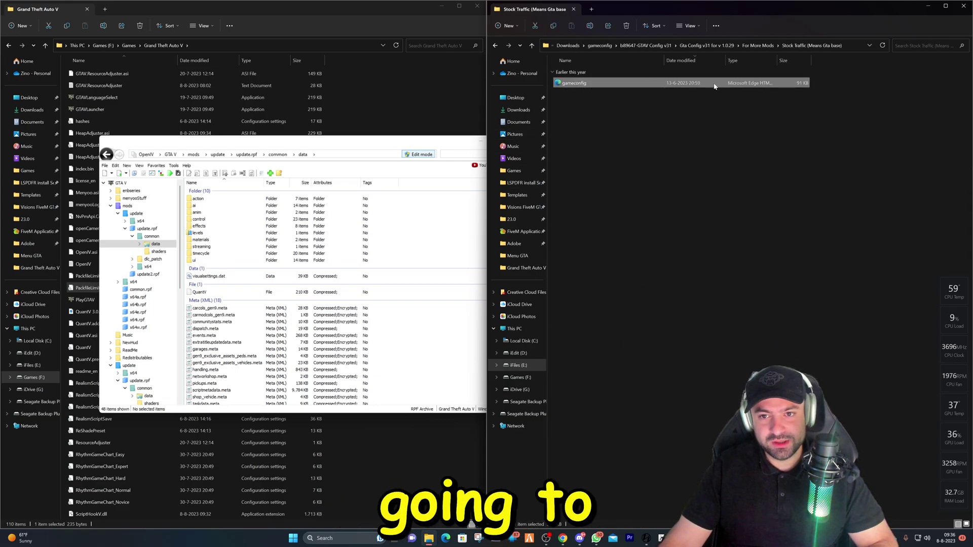
{"action": "left_click_drag", "start_coordinate": [716, 87], "coordinate": [429, 351]}
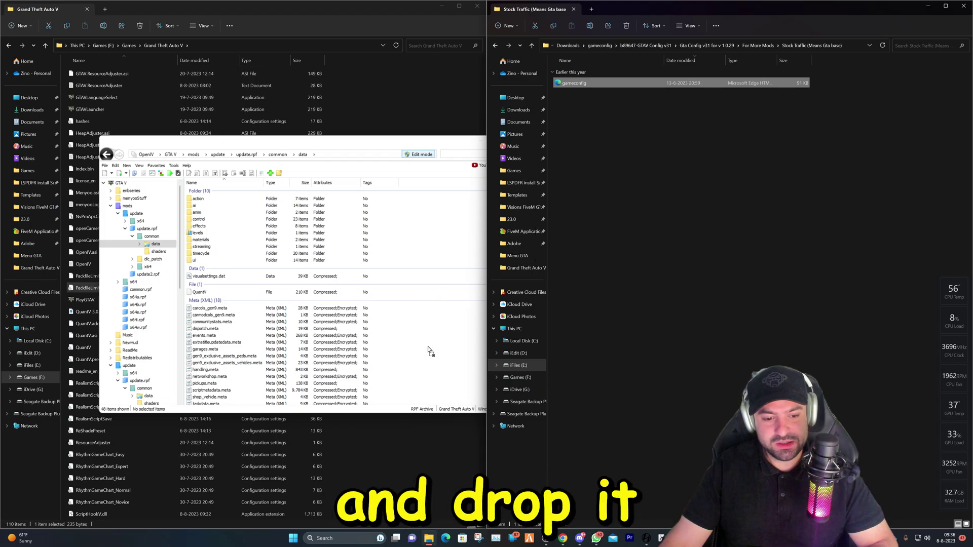
{"action": "left_click", "coordinate": [411, 138]}
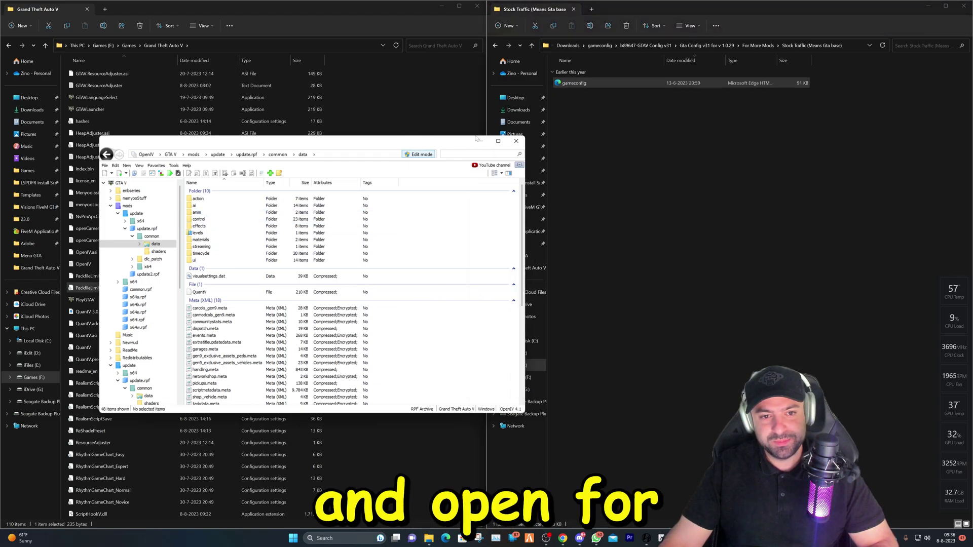
{"action": "left_click", "coordinate": [516, 142]}
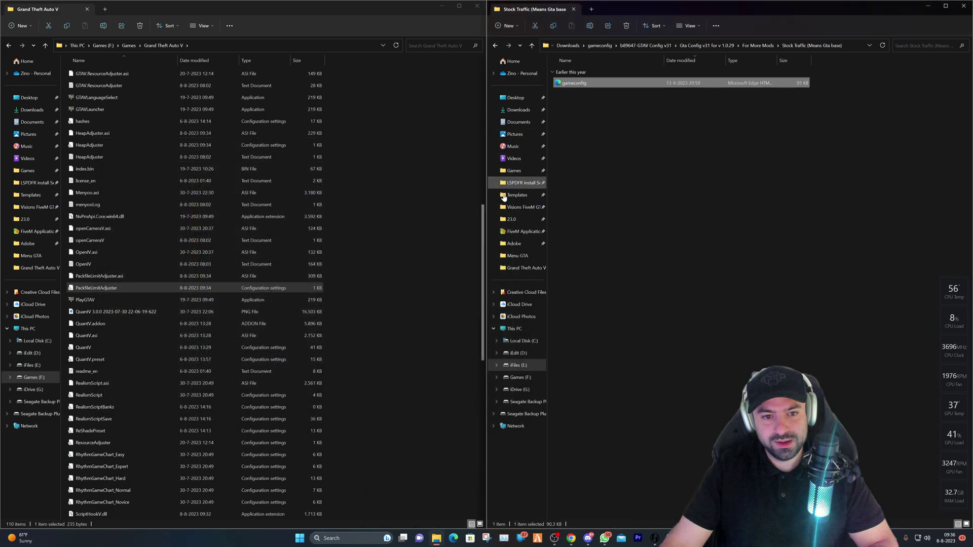
Step: Go back from Stock Traffic to GTAV Config v31's For More Mods folder listing the traffic density folders
{"action": "left_click", "coordinate": [431, 258]}
{"action": "left_click", "coordinate": [721, 200]}
{"action": "left_click", "coordinate": [500, 46]}
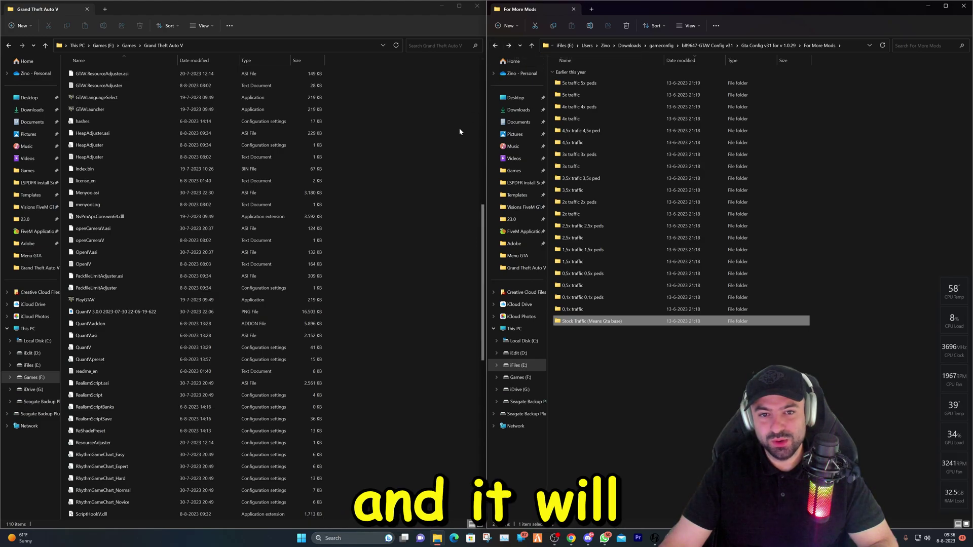